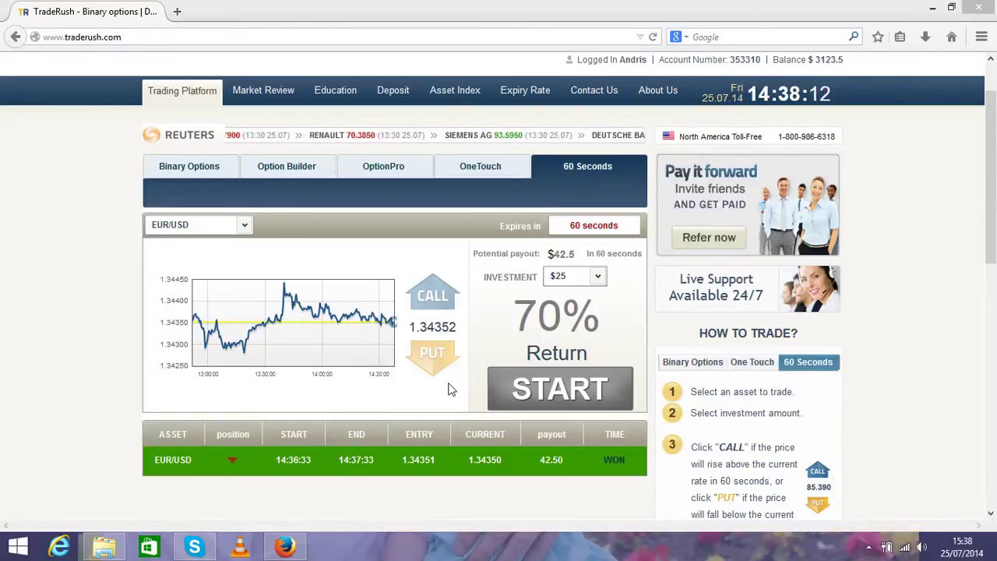
Set the investment amount for the 60-second EUR/USD trade to $5
{"action": "left_click", "coordinate": [600, 278]}
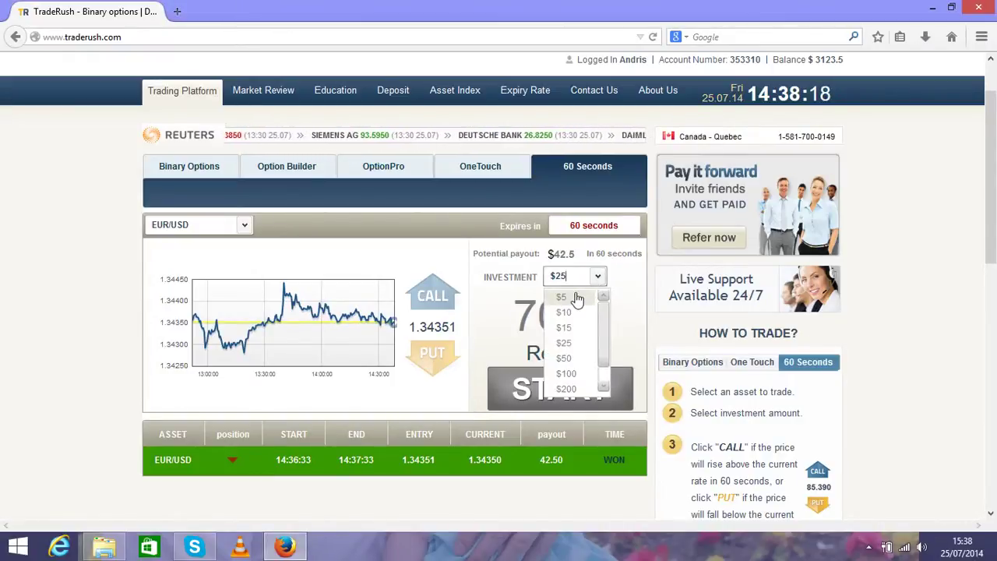
{"action": "left_click", "coordinate": [576, 299]}
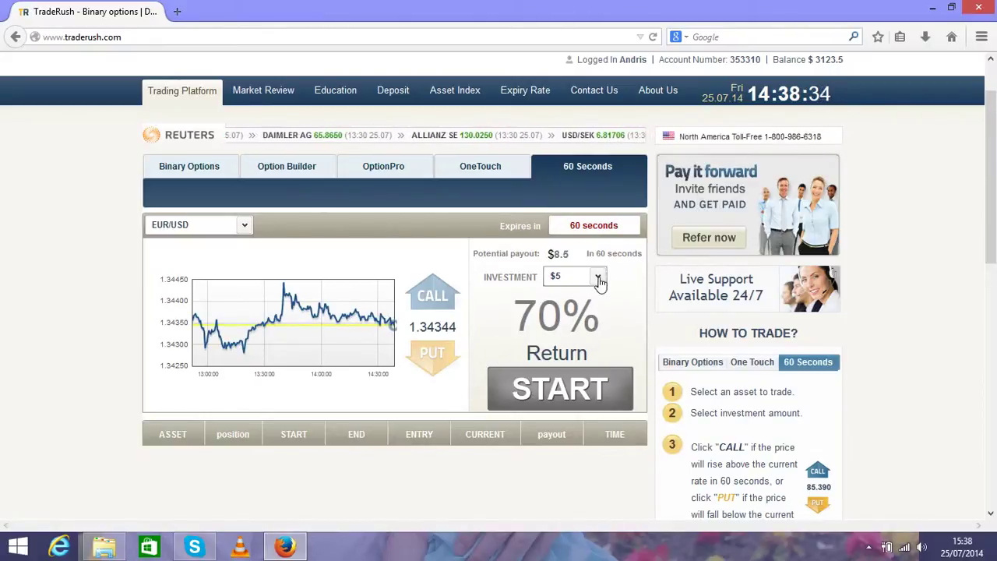
{"action": "left_click", "coordinate": [573, 276]}
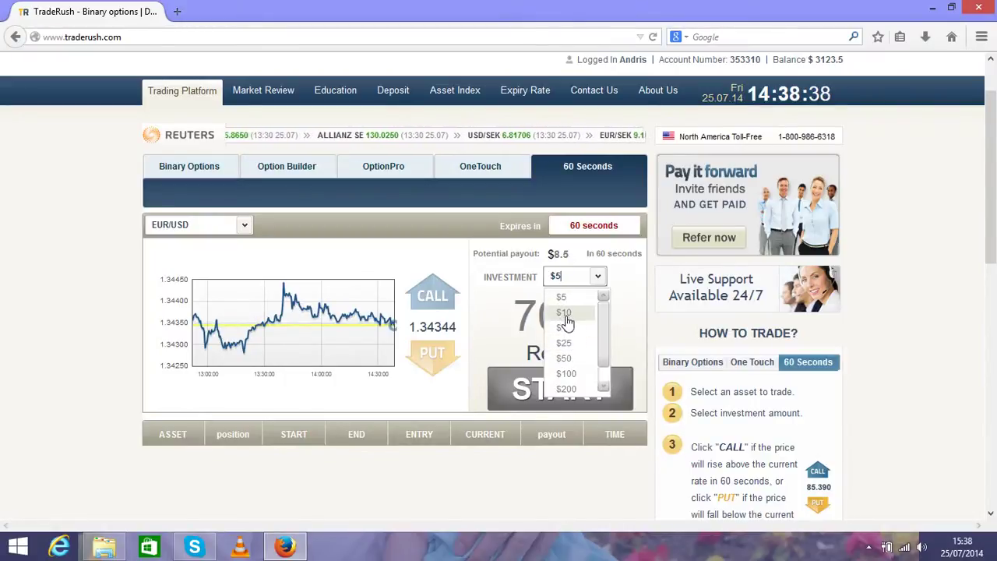
{"action": "left_click", "coordinate": [440, 402]}
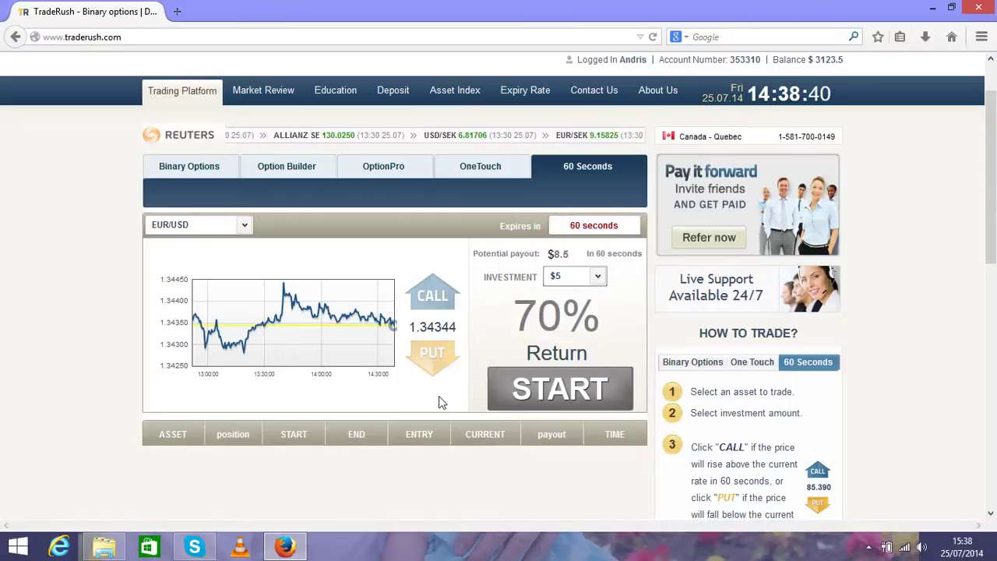
{"action": "left_click", "coordinate": [597, 276]}
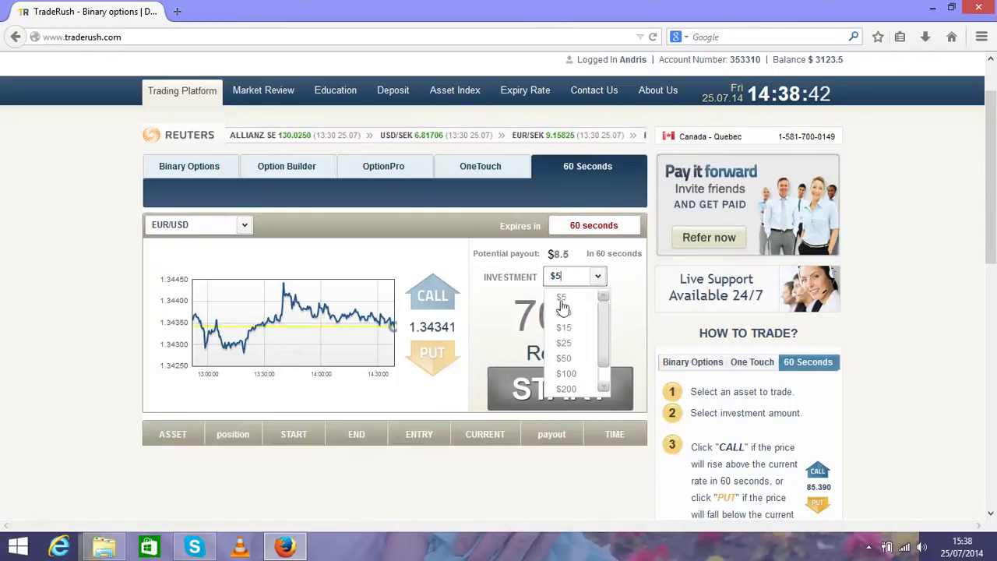
{"action": "left_click", "coordinate": [454, 397]}
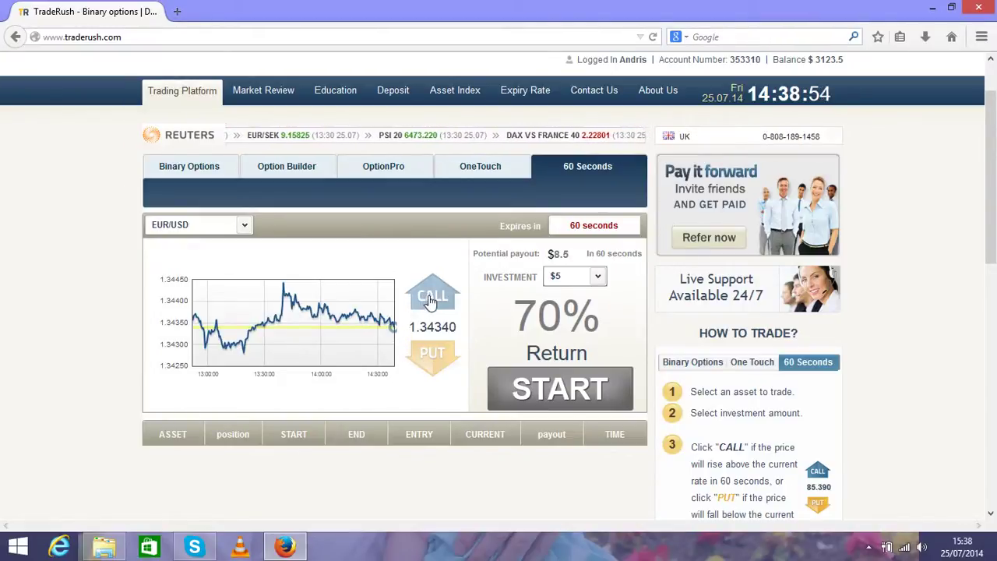
Choose a PUT position on EUR/USD and start the 60-second trade with the $5 investment
{"action": "left_click", "coordinate": [429, 358]}
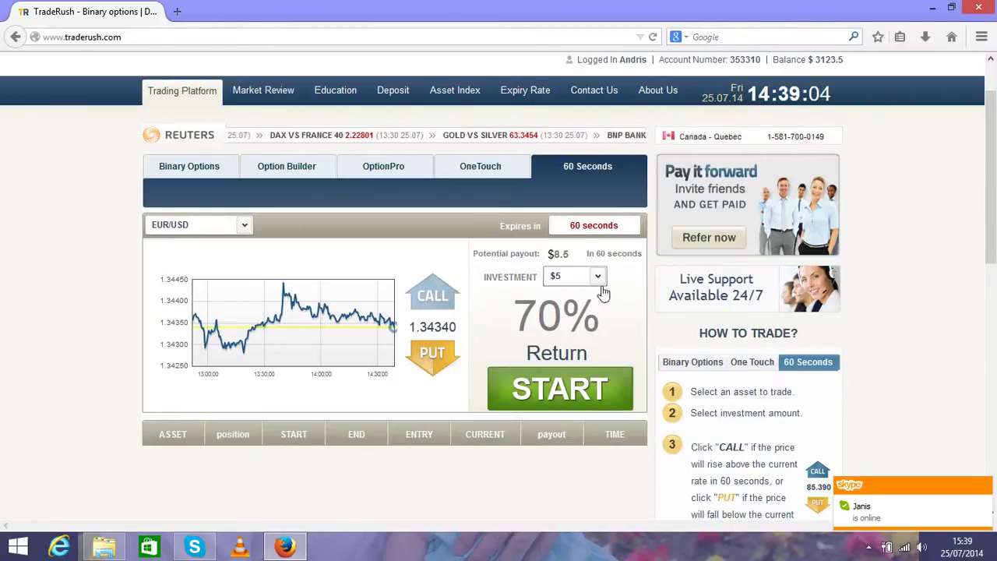
{"action": "left_click", "coordinate": [478, 390]}
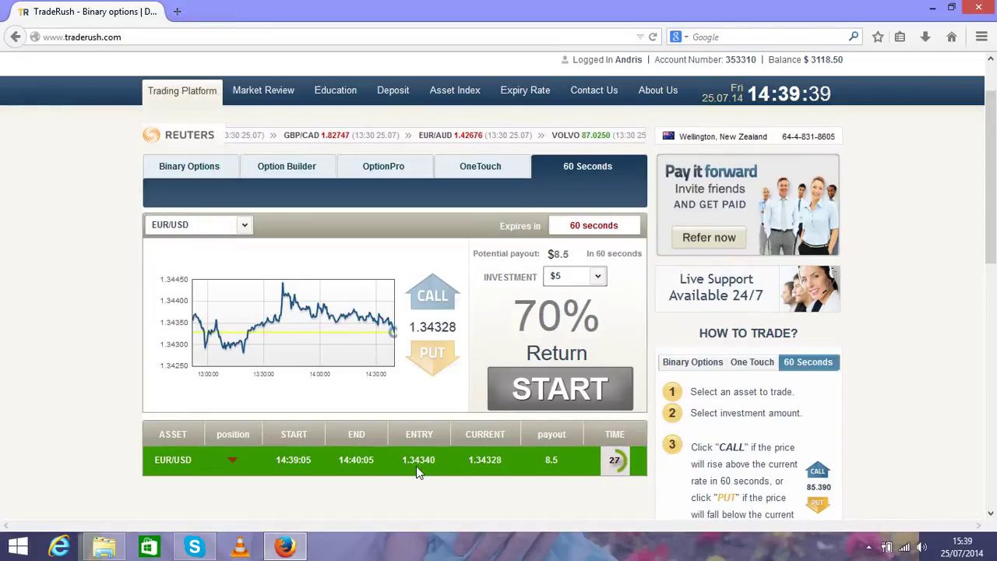
{"action": "left_click", "coordinate": [599, 278]}
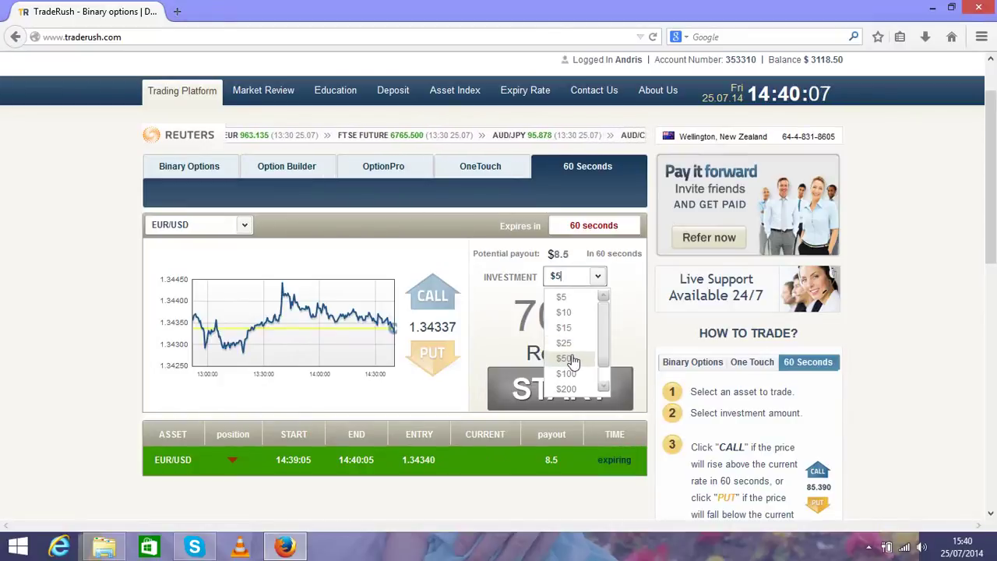
{"action": "left_click", "coordinate": [406, 400]}
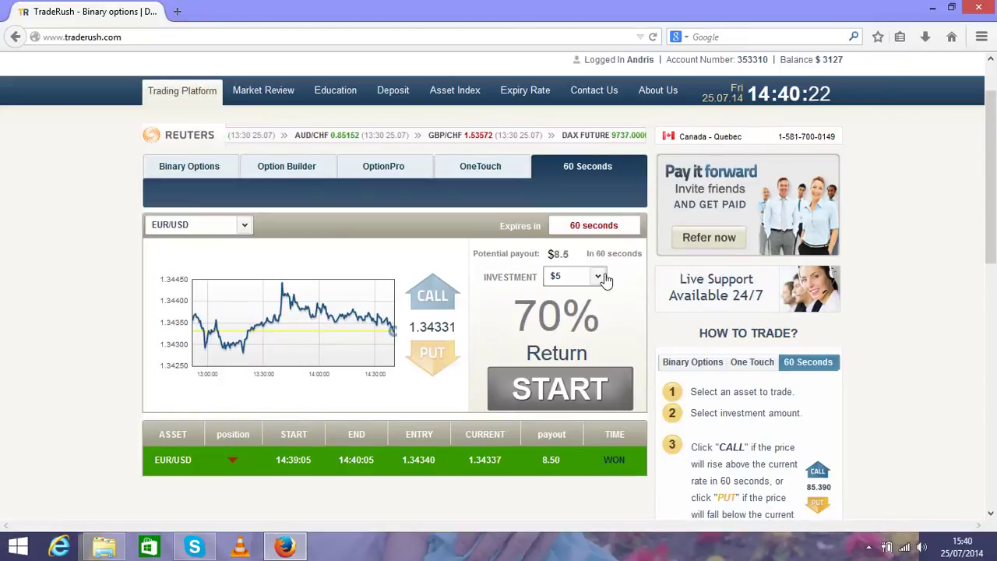
Start another $5 PUT trade on EUR/USD for 60 seconds and accept its confirmation
{"action": "left_click", "coordinate": [438, 355]}
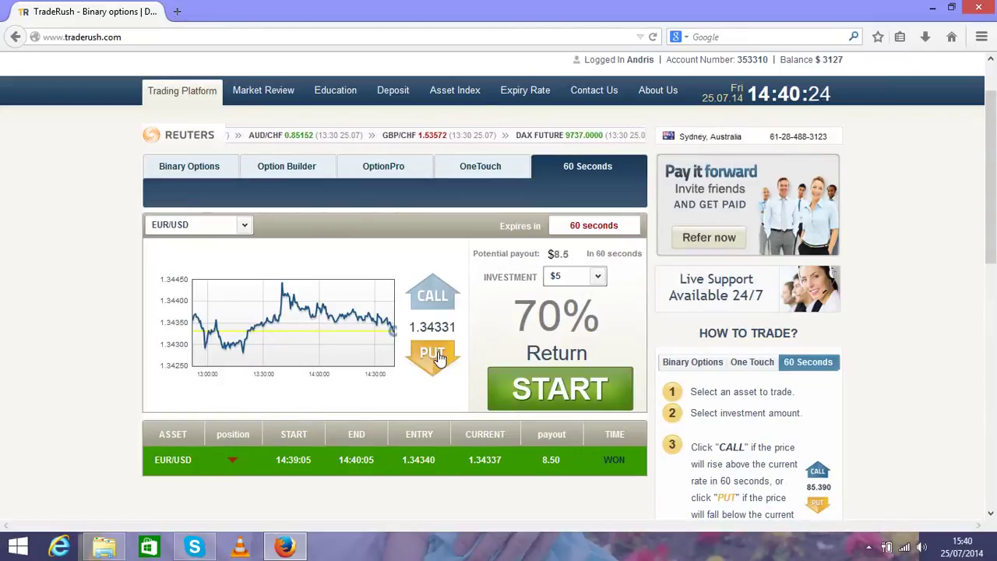
{"action": "left_click", "coordinate": [530, 390]}
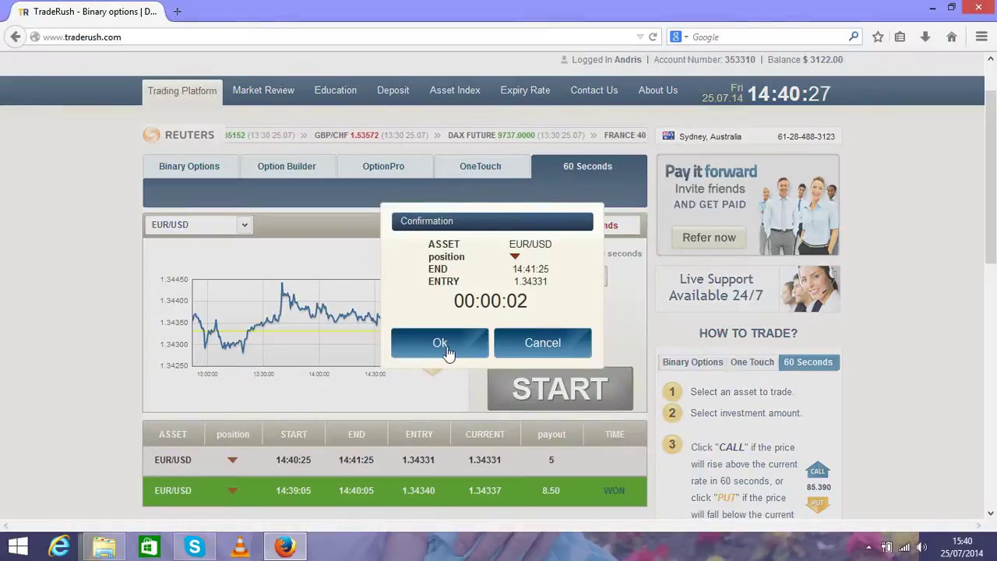
{"action": "left_click", "coordinate": [444, 348]}
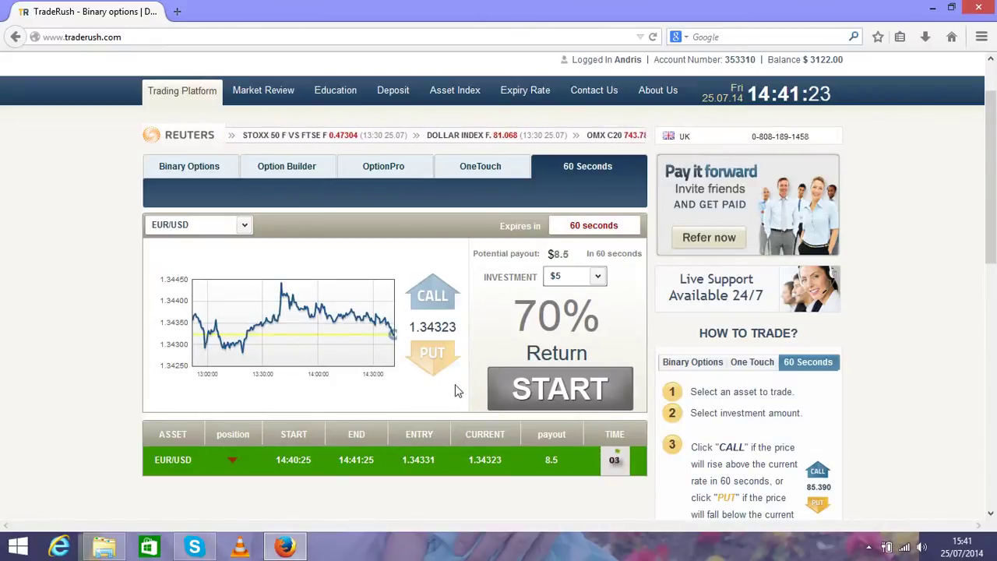
{"action": "left_click", "coordinate": [599, 278]}
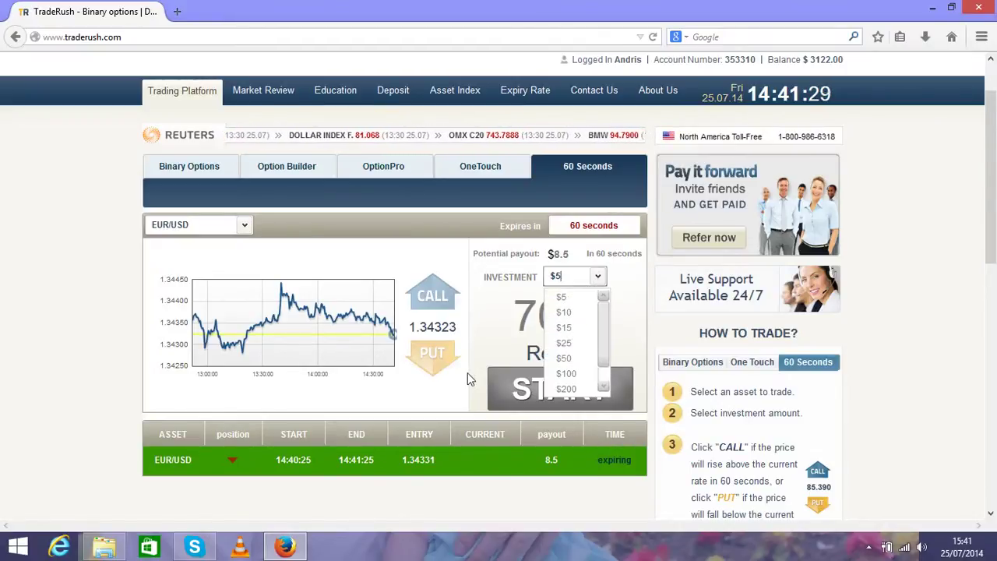
{"action": "left_click", "coordinate": [454, 399]}
{"action": "left_click", "coordinate": [597, 277]}
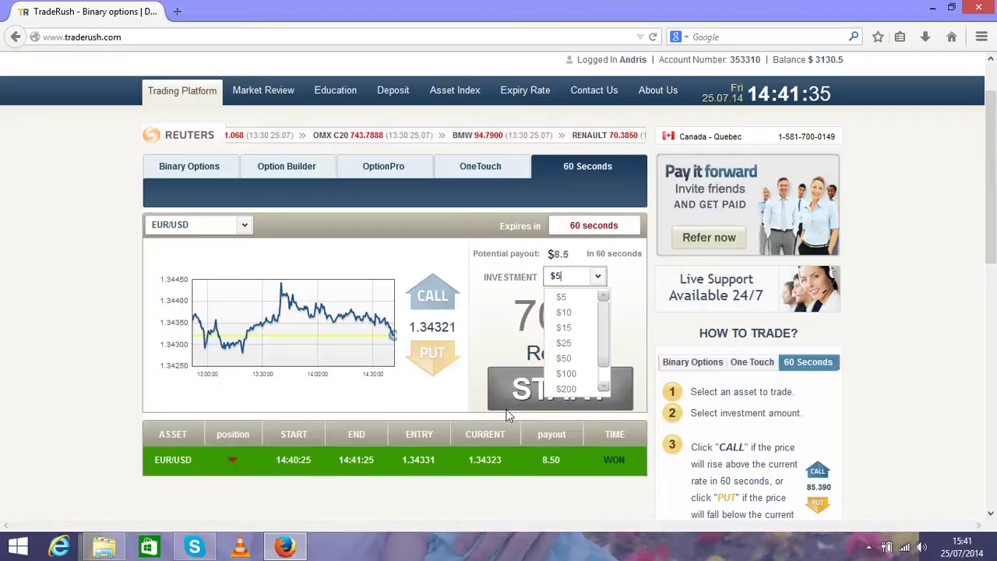
{"action": "left_click", "coordinate": [565, 467]}
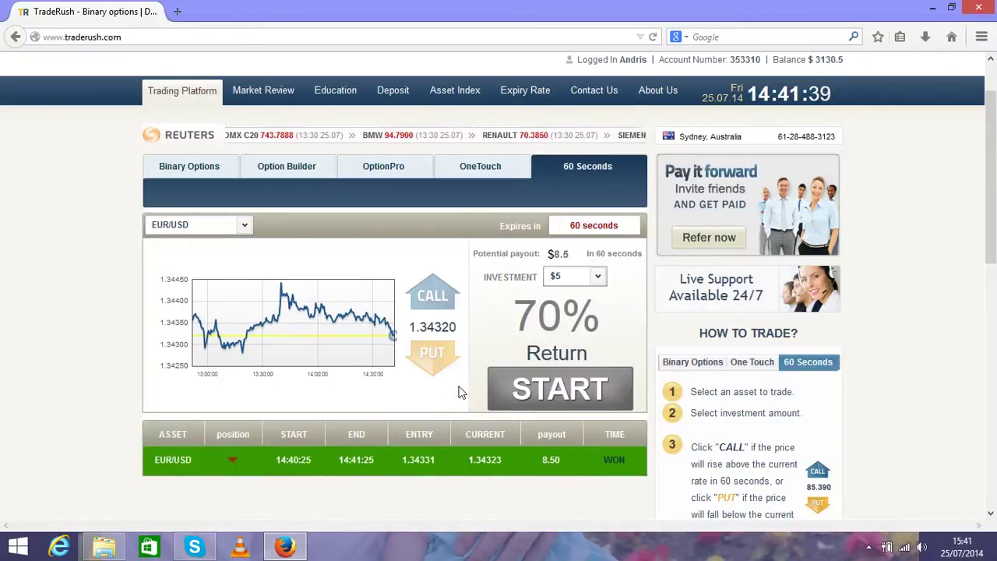
Select the $5 investment again and place a 60-second PUT trade on EUR/USD
{"action": "left_click", "coordinate": [598, 277]}
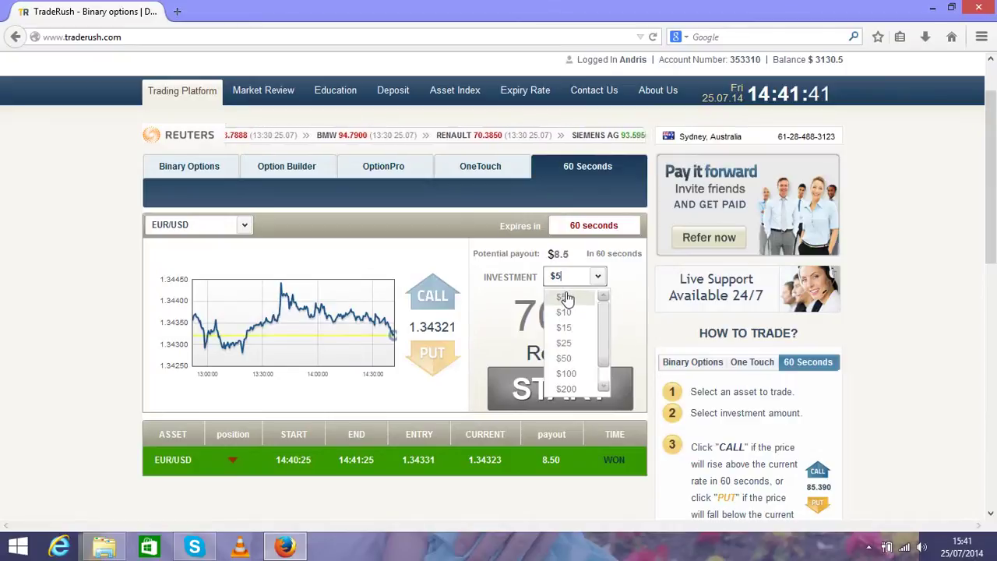
{"action": "left_click", "coordinate": [568, 295]}
{"action": "left_click", "coordinate": [437, 357]}
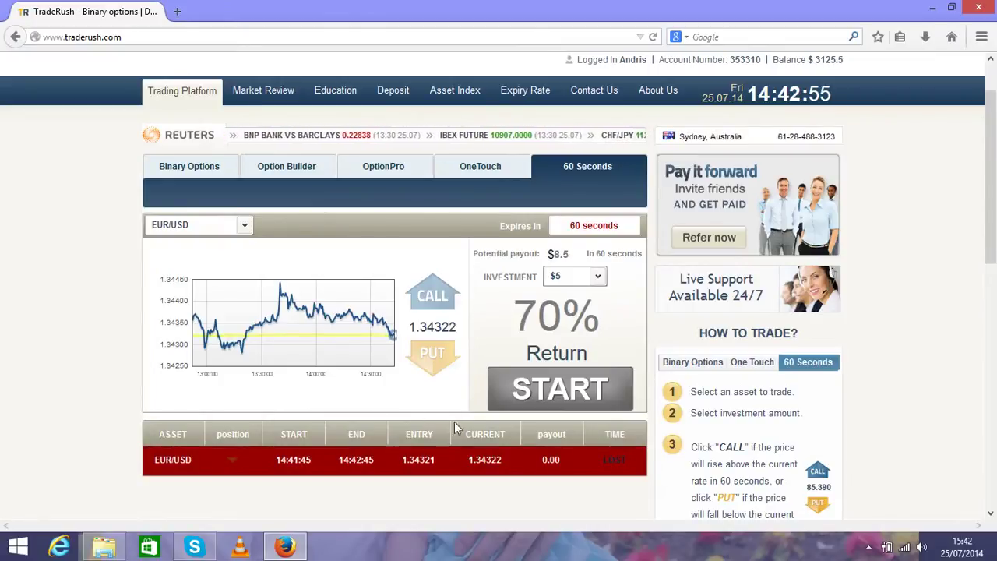
Raise the investment to $15 and place a 60-second CALL trade on EUR/USD
{"action": "left_click", "coordinate": [594, 279]}
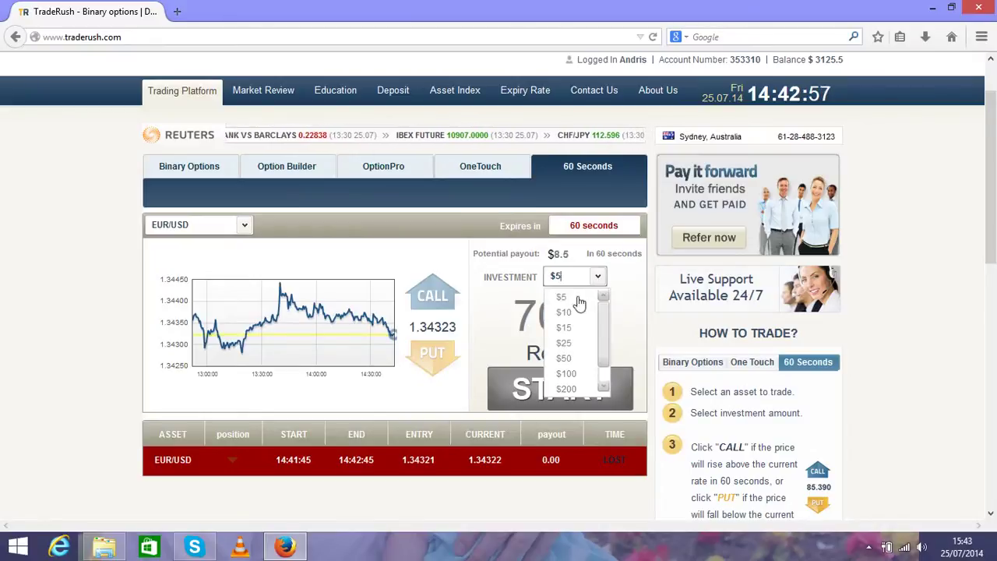
{"action": "left_click", "coordinate": [565, 327]}
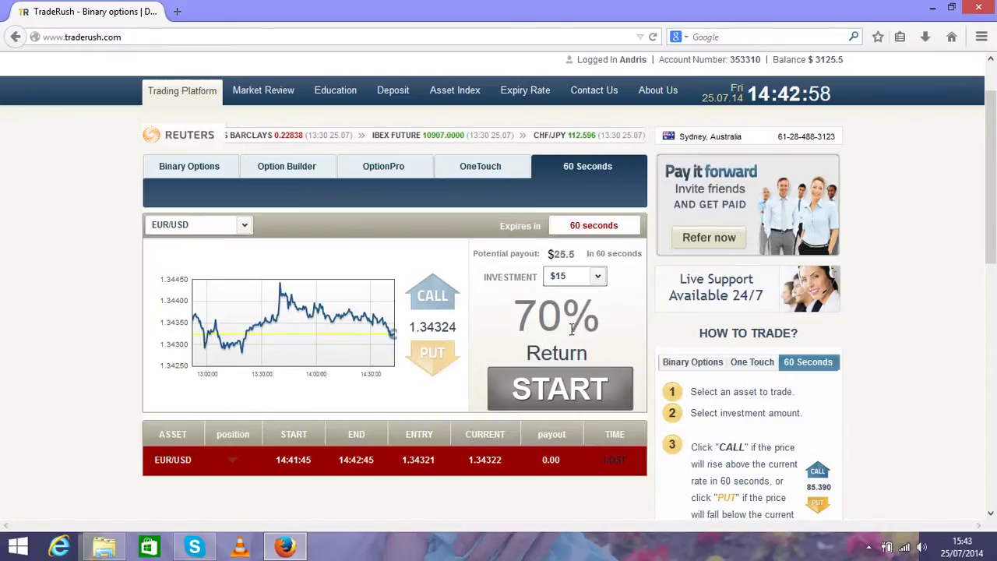
{"action": "left_click", "coordinate": [432, 357]}
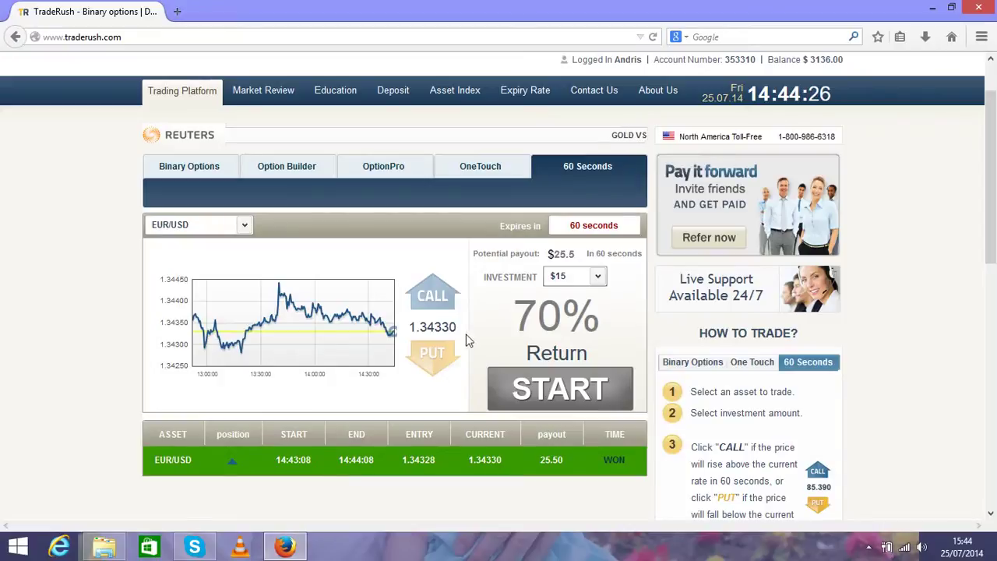
{"action": "left_click", "coordinate": [597, 277]}
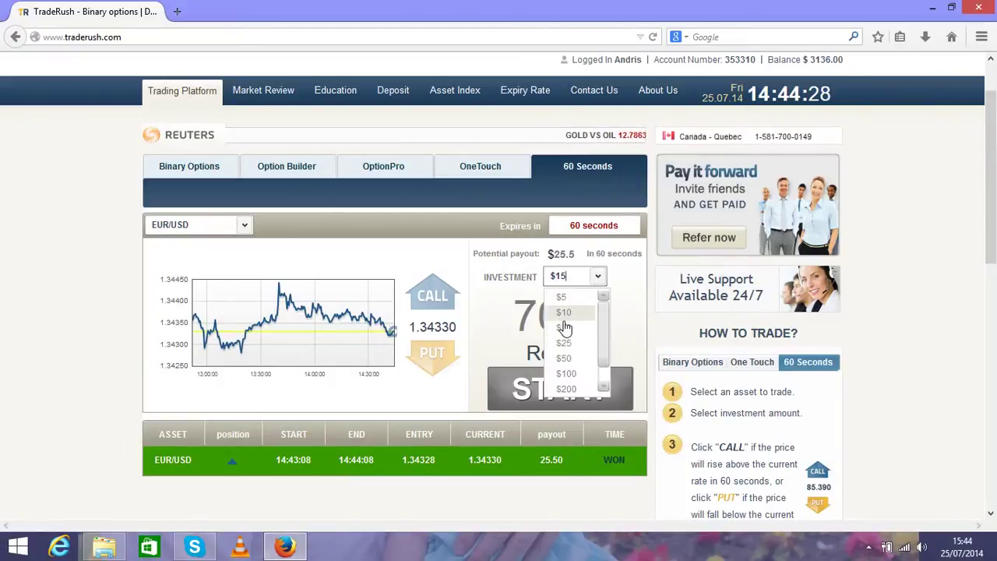
{"action": "left_click", "coordinate": [448, 401]}
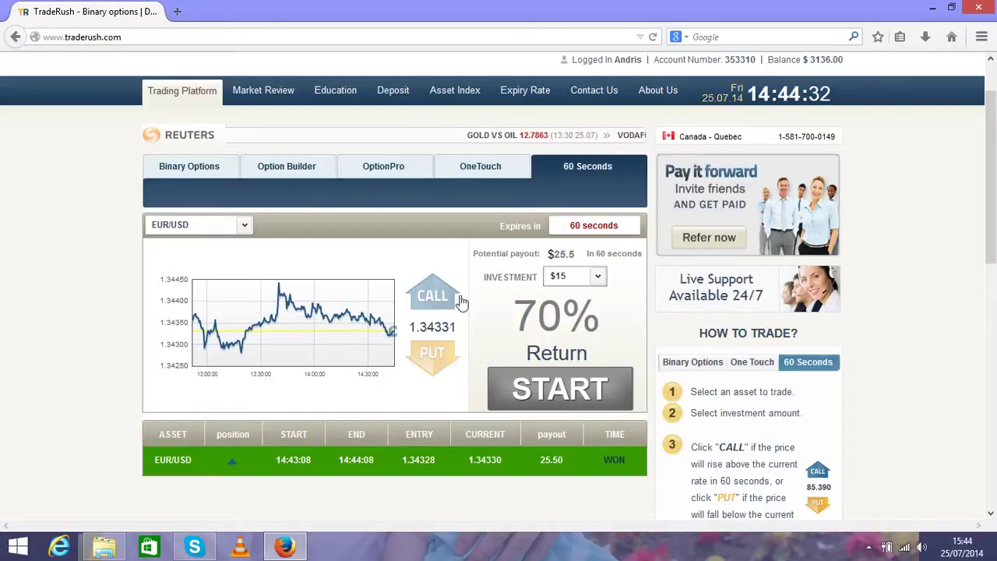
Set the investment back to $5, start a 60-second PUT trade on EUR/USD and accept its confirmation
{"action": "left_click", "coordinate": [599, 280]}
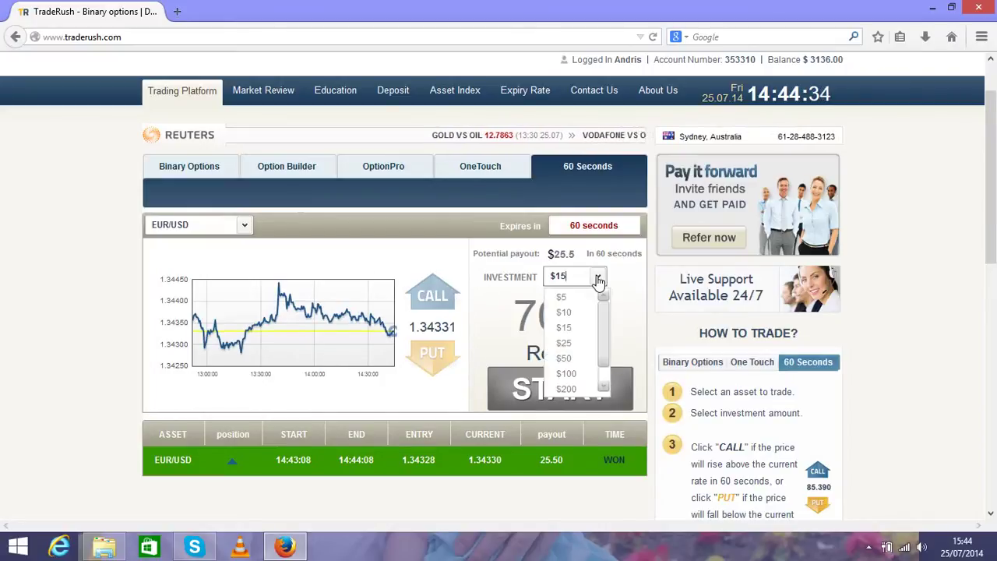
{"action": "left_click", "coordinate": [561, 298]}
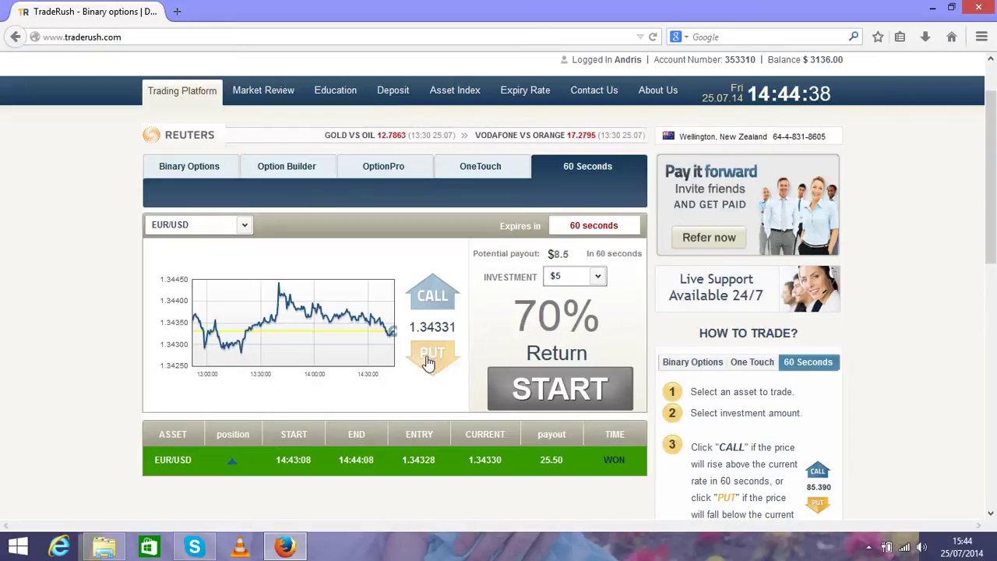
{"action": "left_click", "coordinate": [432, 360]}
{"action": "left_click", "coordinate": [522, 390]}
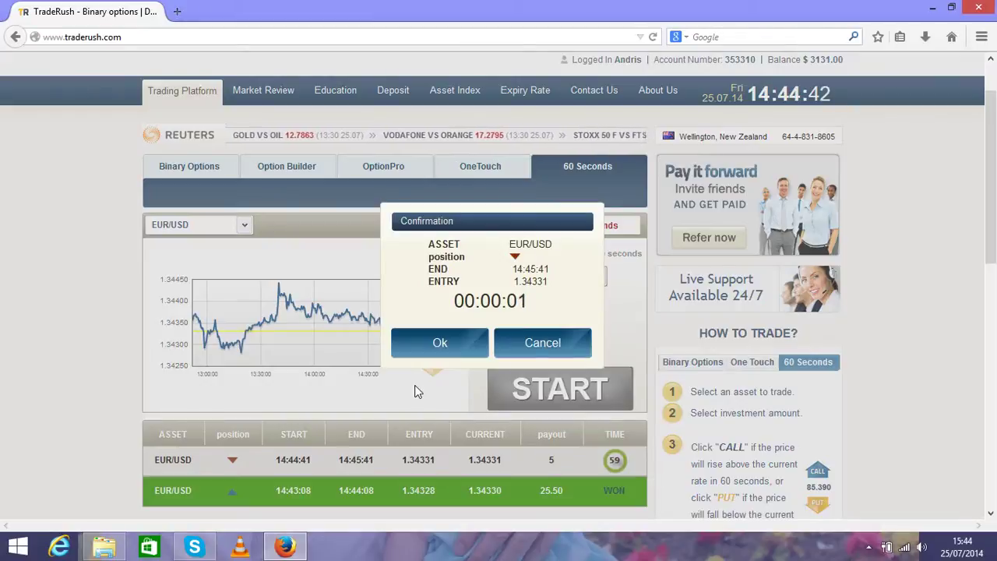
{"action": "left_click", "coordinate": [442, 351]}
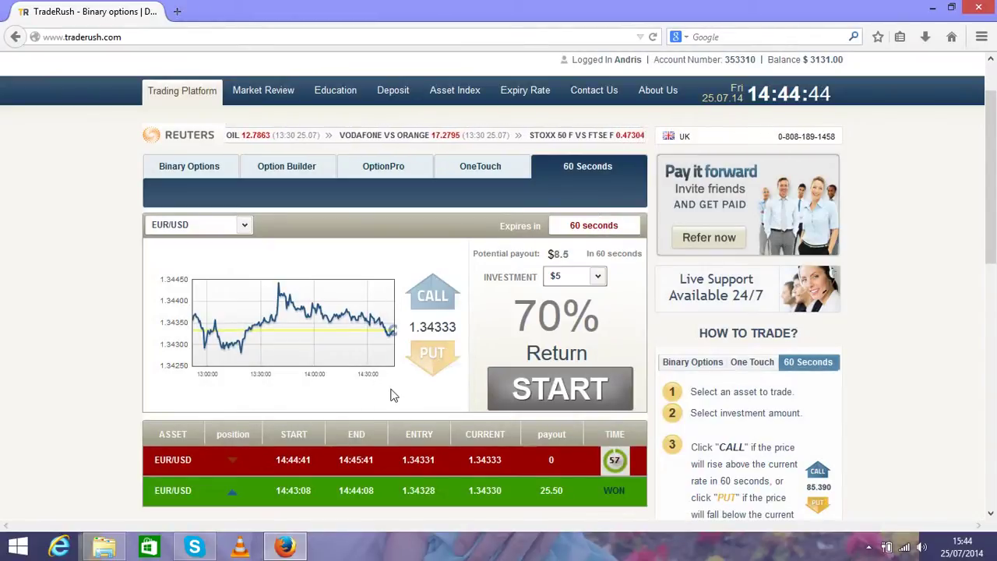